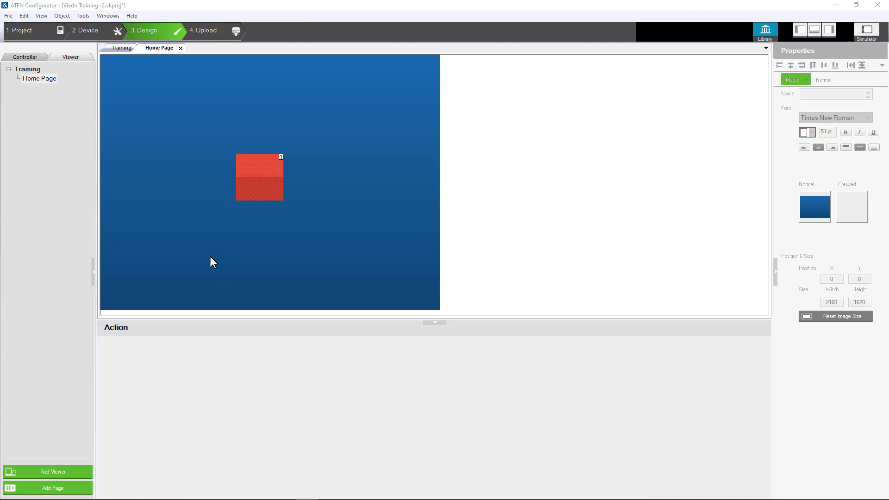
Set the red button's mode to Toggle and make Toggle OFF the active command list
{"action": "left_click", "coordinate": [273, 193]}
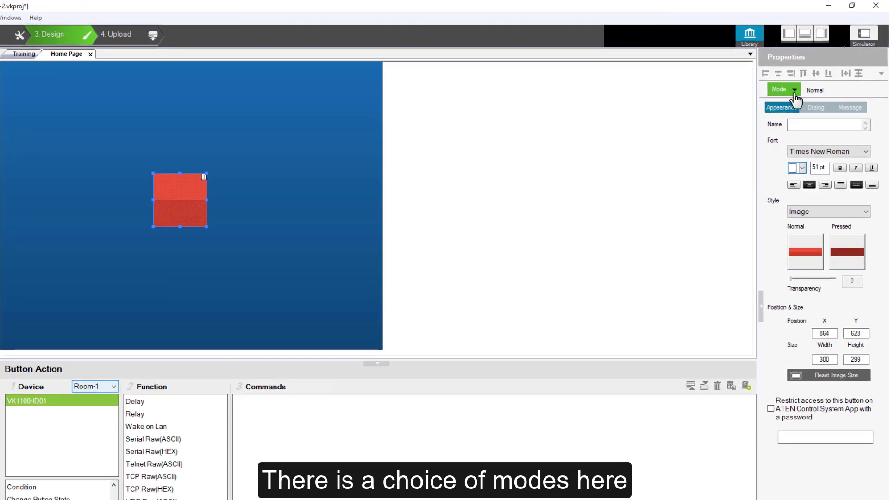
{"action": "left_click", "coordinate": [794, 91]}
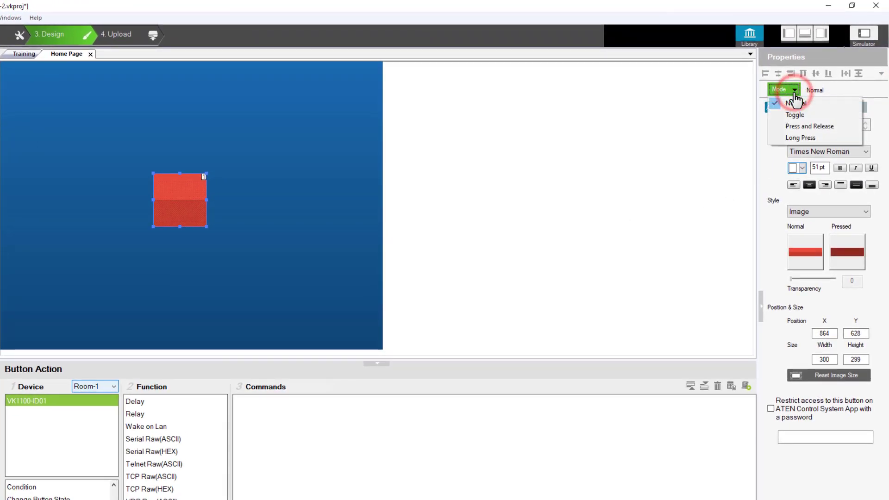
{"action": "left_click", "coordinate": [817, 115]}
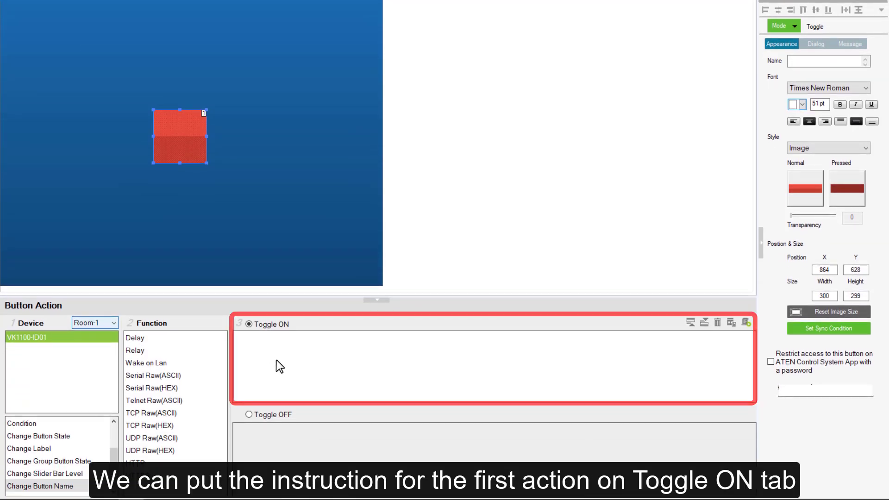
{"action": "left_click", "coordinate": [257, 413]}
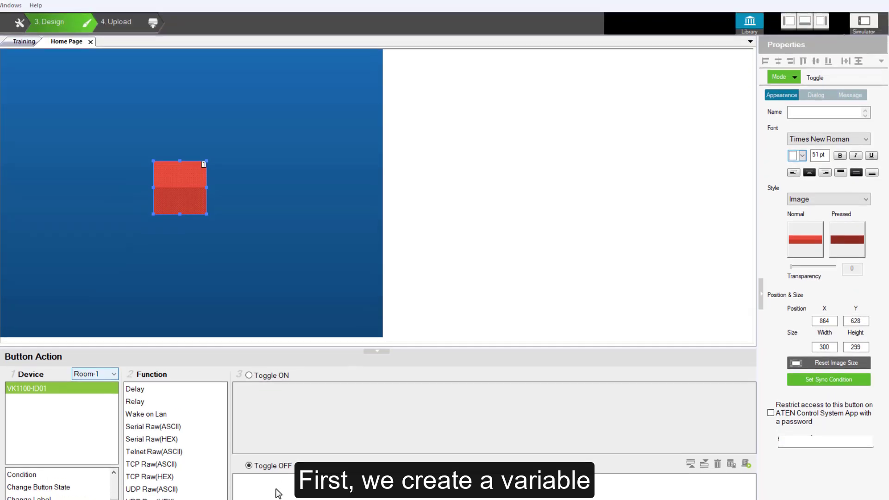
Create a new variable in the library and name it btn
{"action": "left_click", "coordinate": [760, 33]}
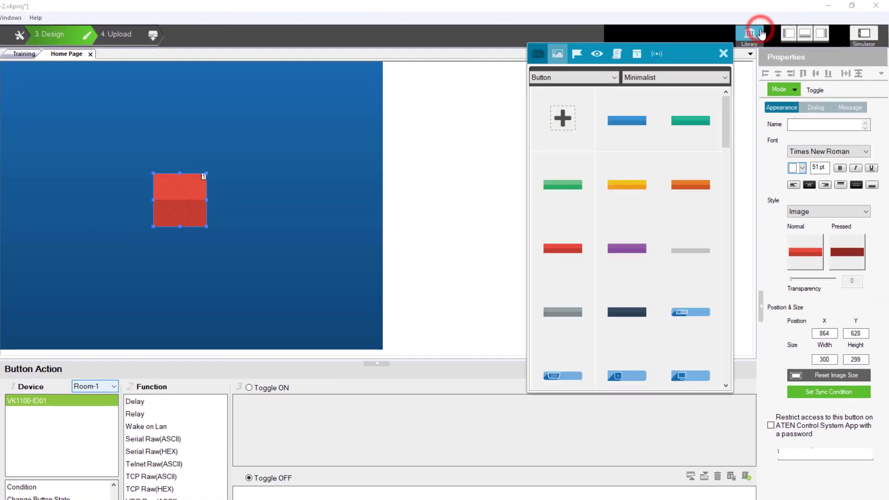
{"action": "left_click", "coordinate": [657, 54]}
{"action": "left_click", "coordinate": [543, 74]}
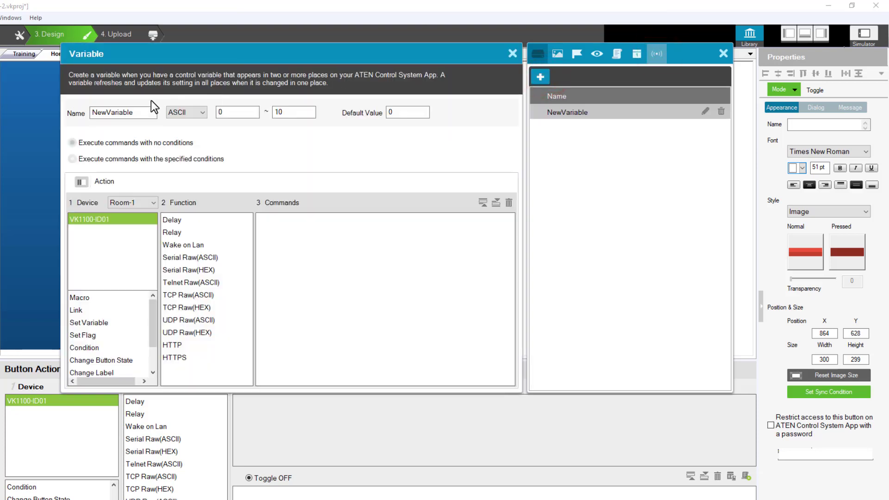
{"action": "left_click", "coordinate": [138, 111]}
{"action": "key", "text": "BackSpace"}
{"action": "key", "text": "BackSpace"}
{"action": "key", "text": "BackSpace"}
{"action": "key", "text": "BackSpace"}
{"action": "key", "text": "BackSpace"}
{"action": "key", "text": "BackSpace"}
{"action": "key", "text": "BackSpace"}
{"action": "key", "text": "BackSpace"}
{"action": "key", "text": "BackSpace"}
{"action": "key", "text": "BackSpace"}
{"action": "key", "text": "BackSpace"}
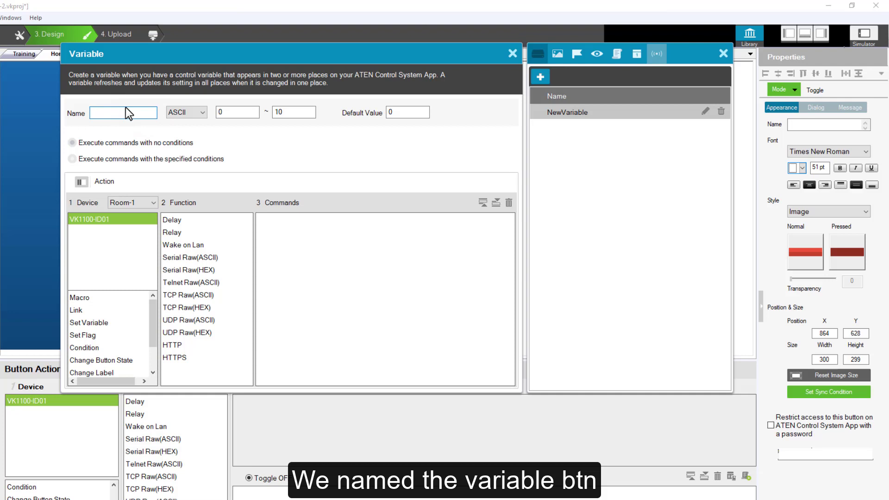
{"action": "type", "text": "btn"}
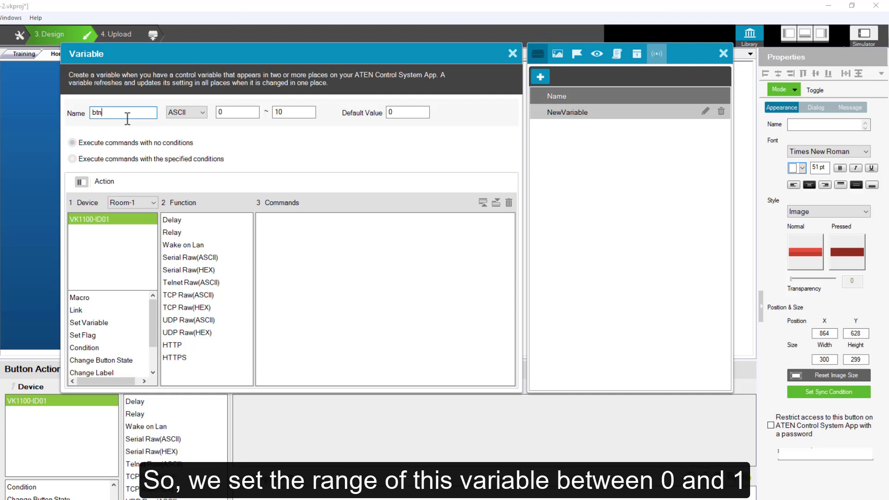
Set the btn variable's range to 0–1, then close the variable editor and the library
{"action": "left_click", "coordinate": [233, 114]}
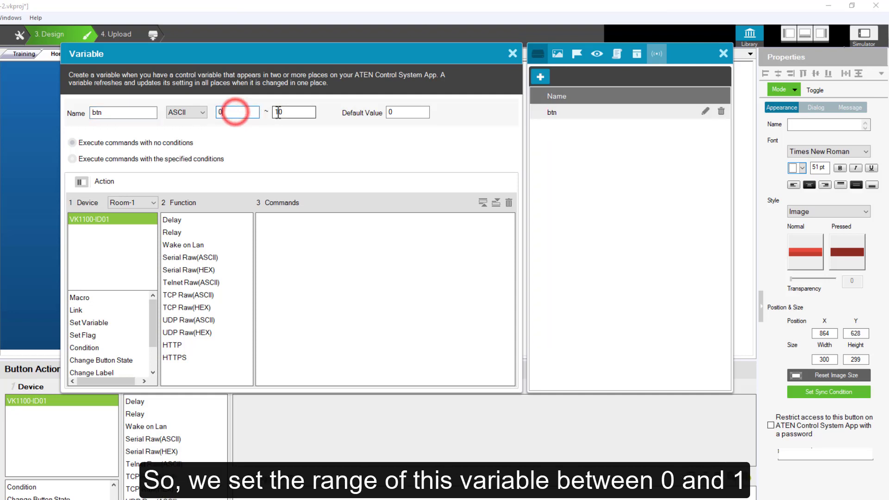
{"action": "left_click", "coordinate": [292, 112]}
{"action": "key", "text": "BackSpace"}
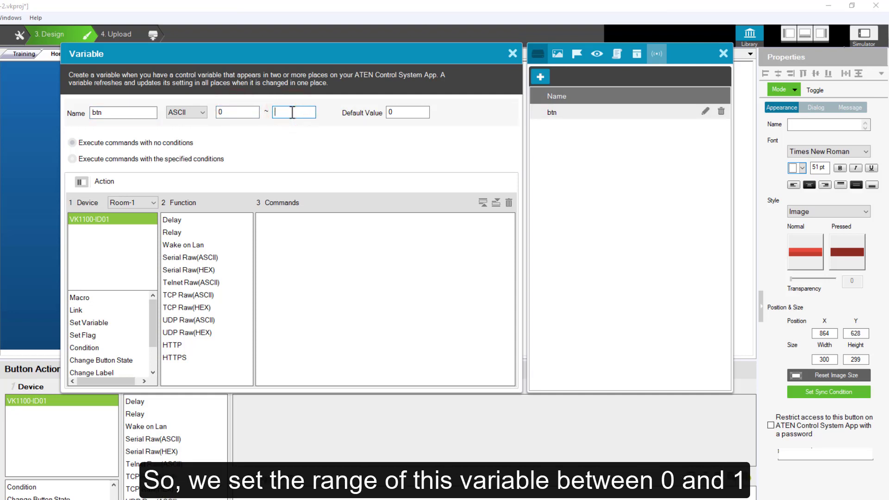
{"action": "left_click", "coordinate": [511, 54]}
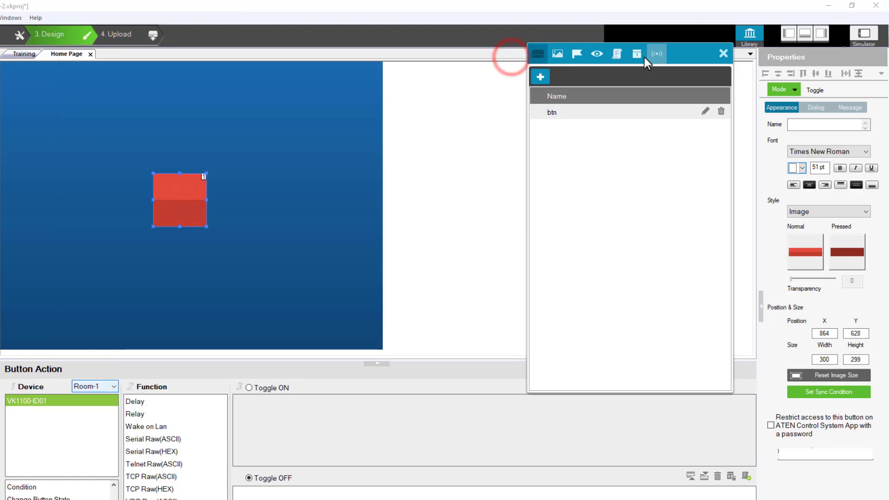
{"action": "left_click", "coordinate": [724, 55]}
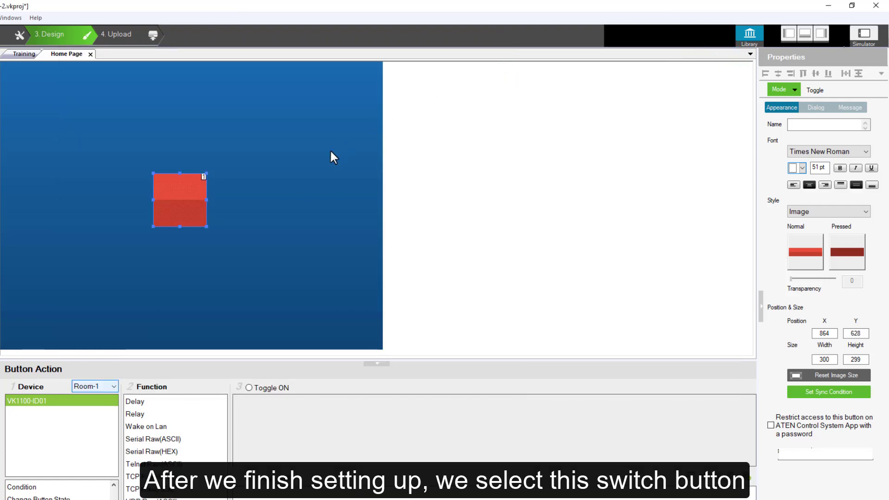
Define the red button's sync condition as Toggle ON when the variable btn equals 1
{"action": "left_click", "coordinate": [189, 191]}
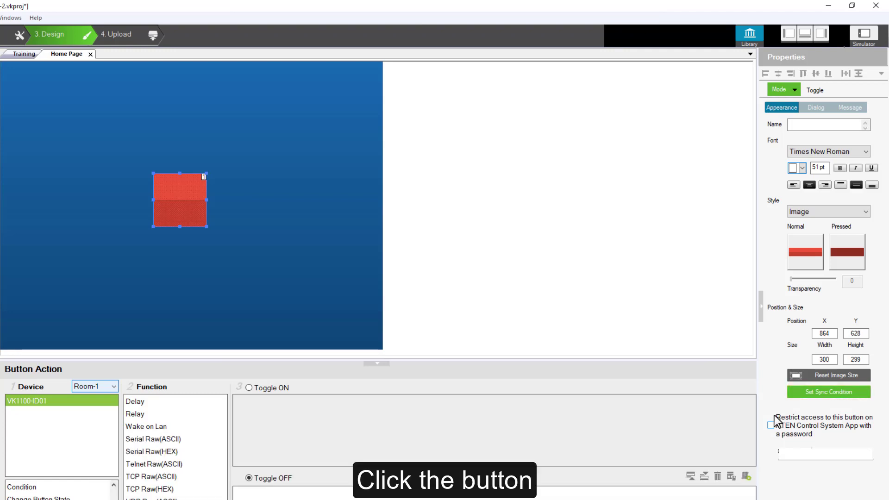
{"action": "left_click", "coordinate": [787, 389]}
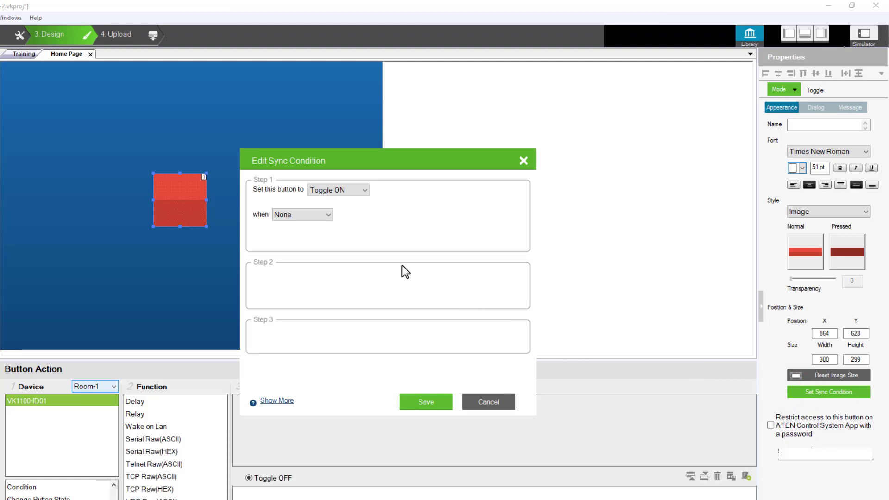
{"action": "left_click", "coordinate": [329, 215]}
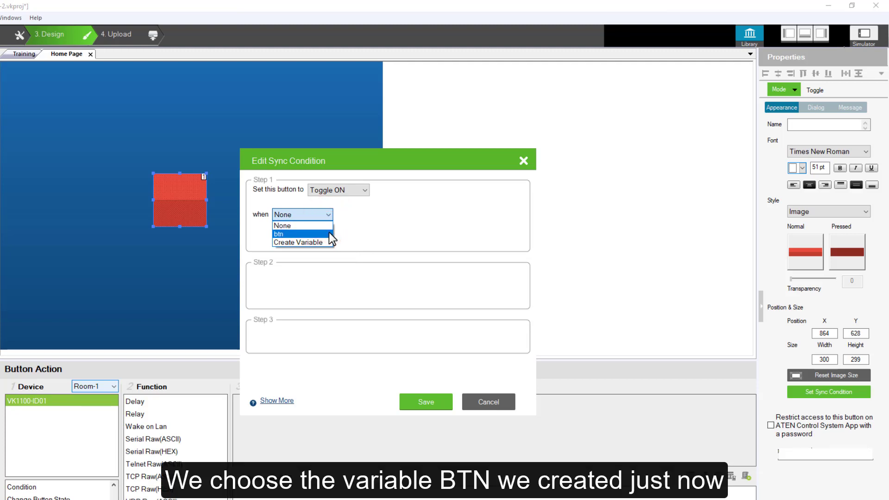
{"action": "left_click", "coordinate": [329, 234]}
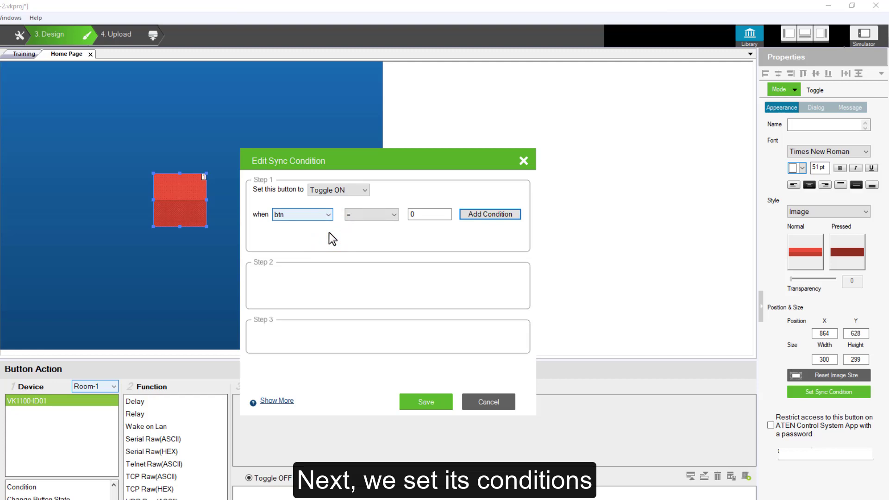
{"action": "left_click", "coordinate": [365, 194]}
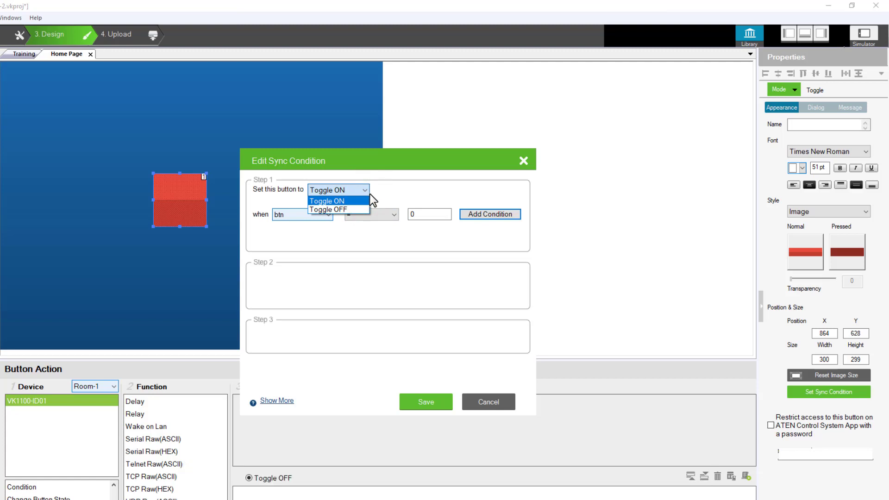
{"action": "left_click", "coordinate": [378, 193]}
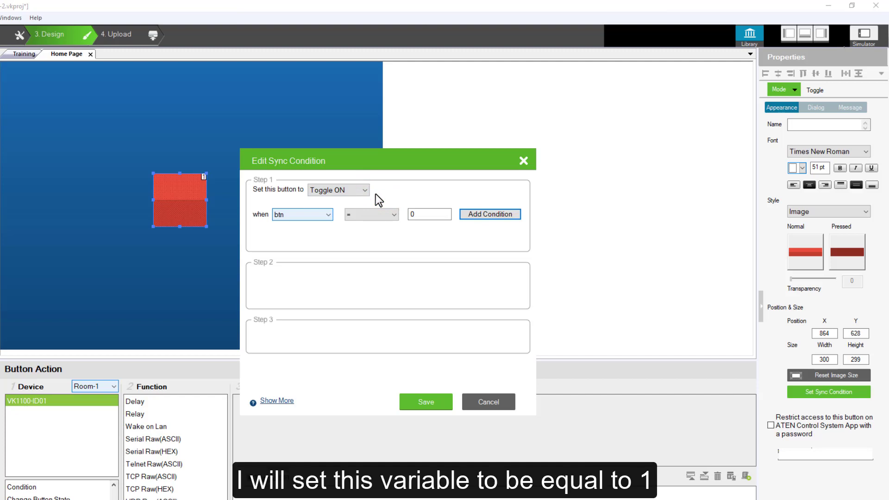
{"action": "double_click", "coordinate": [416, 214]}
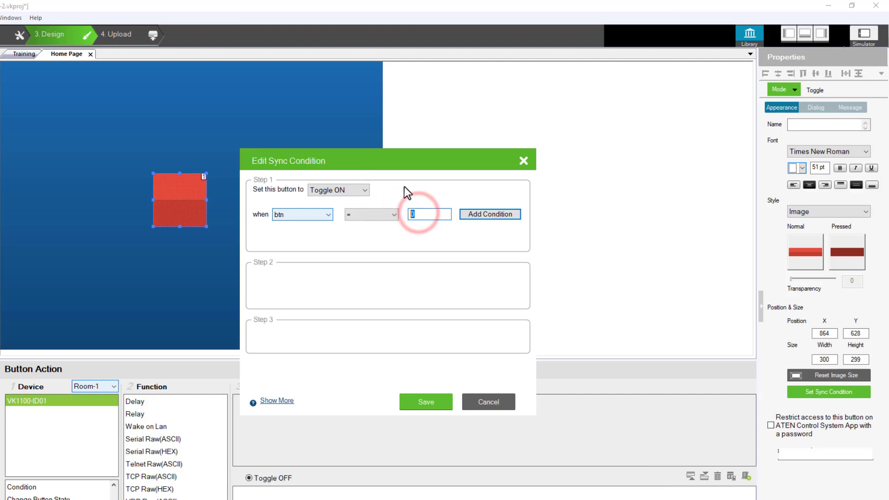
{"action": "type", "text": "1"}
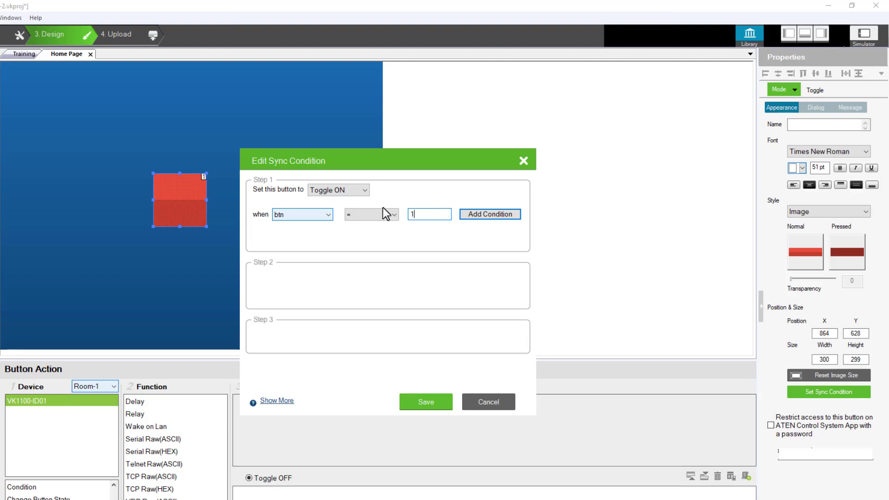
Change the sync condition to Toggle OFF when btn equals 0
{"action": "left_click", "coordinate": [359, 194]}
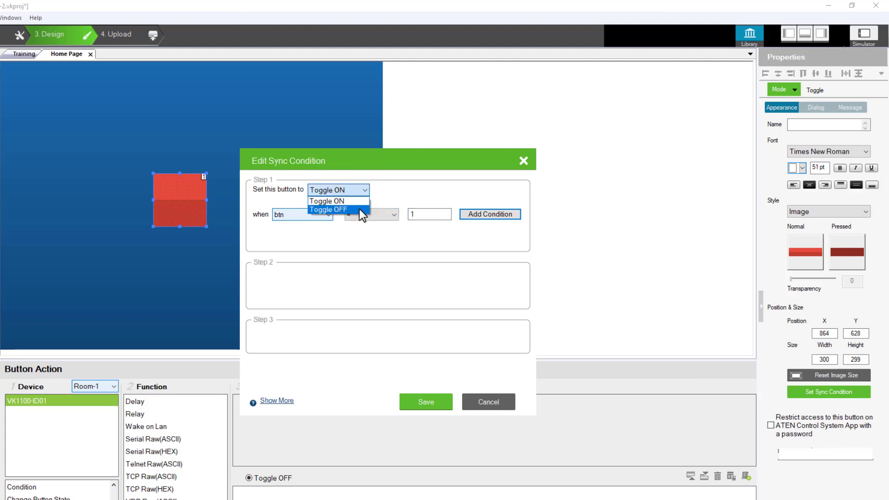
{"action": "left_click", "coordinate": [359, 209]}
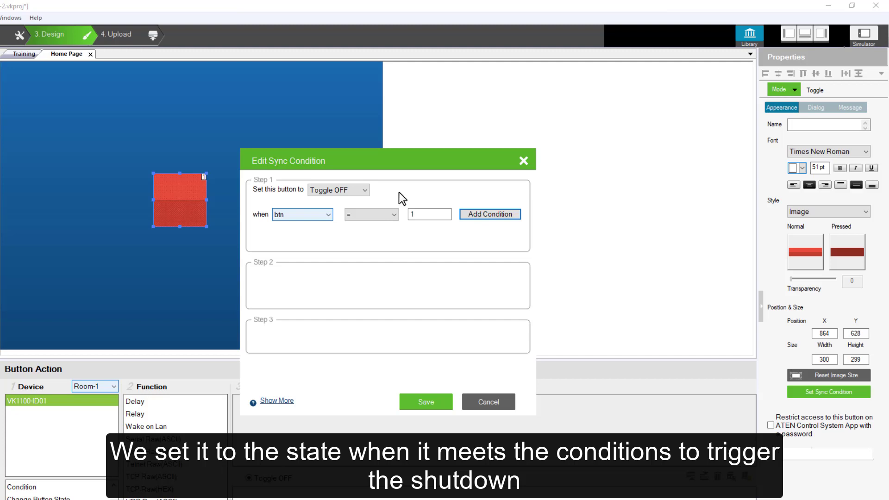
{"action": "left_click", "coordinate": [422, 214]}
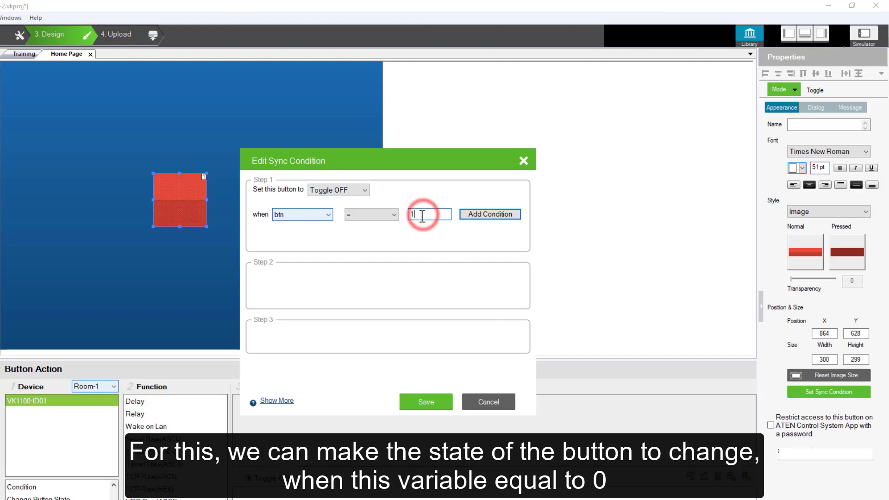
{"action": "key", "text": "BackSpace"}
{"action": "type", "text": "0"}
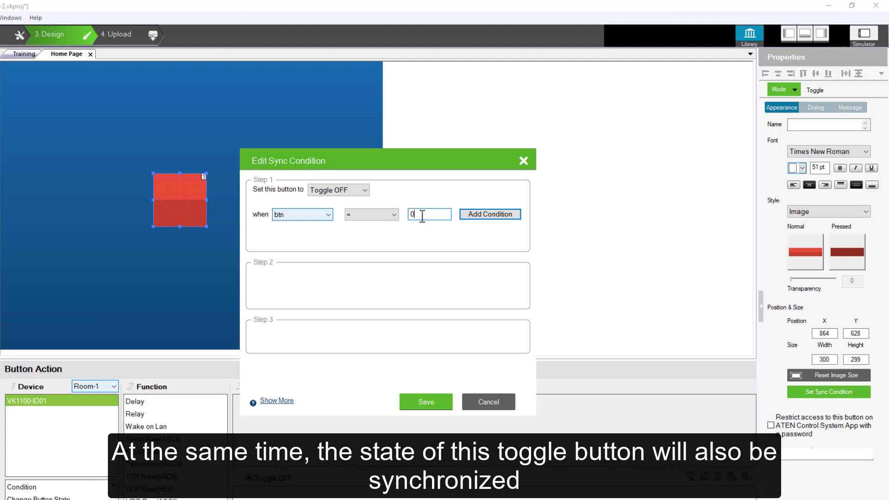
Set the sync condition to Toggle ON when btn equals 1 and save it
{"action": "left_click", "coordinate": [365, 191]}
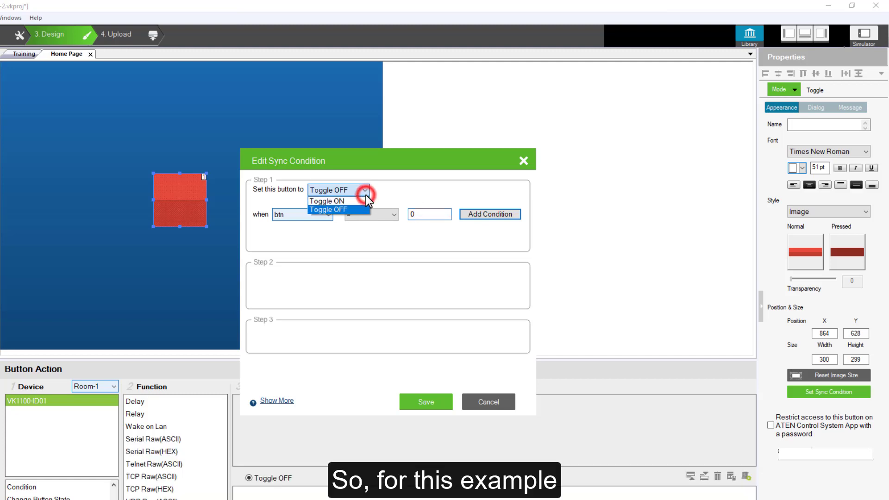
{"action": "left_click", "coordinate": [365, 201]}
{"action": "left_click", "coordinate": [421, 214]}
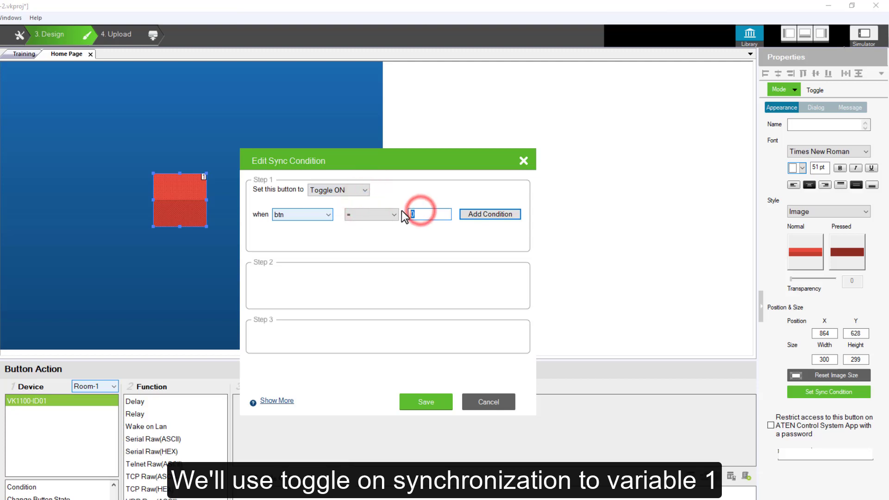
{"action": "type", "text": "1"}
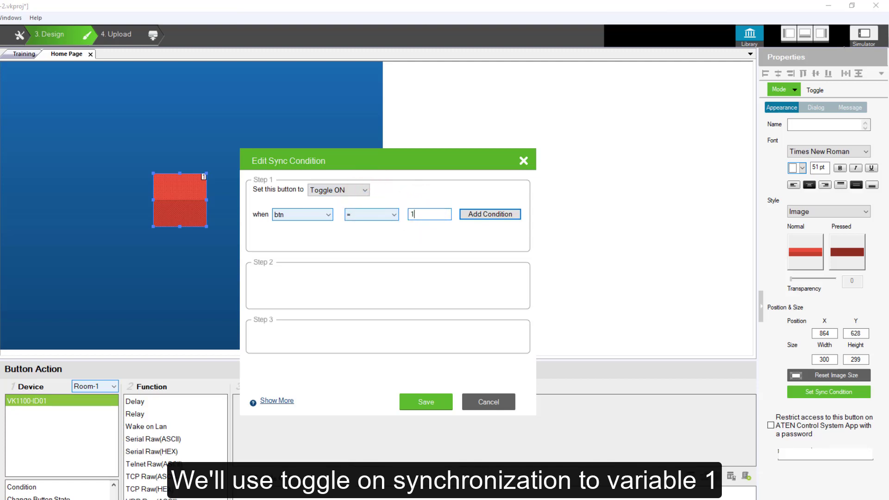
{"action": "left_click", "coordinate": [440, 404]}
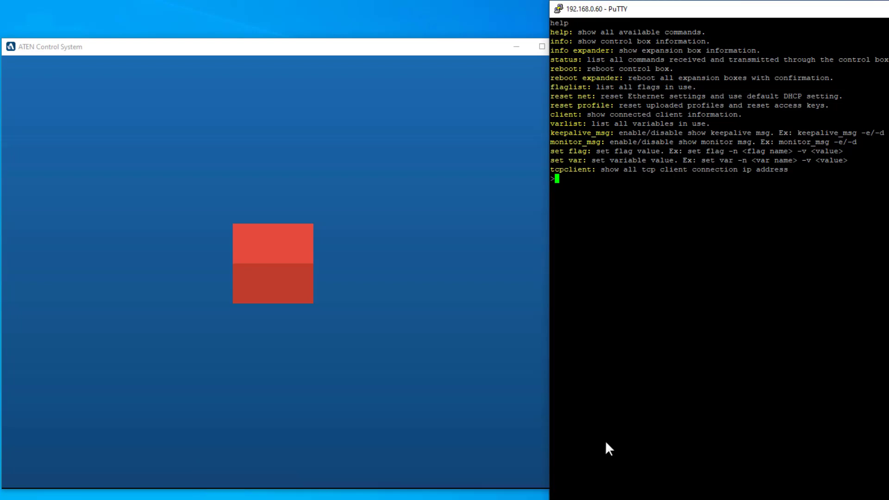
In the PuTTY session, list all variables in use with varlist and run "set var -n btn -v 1" to set btn to 1
{"action": "type", "text": "varlist"}
{"action": "key", "text": "Return"}
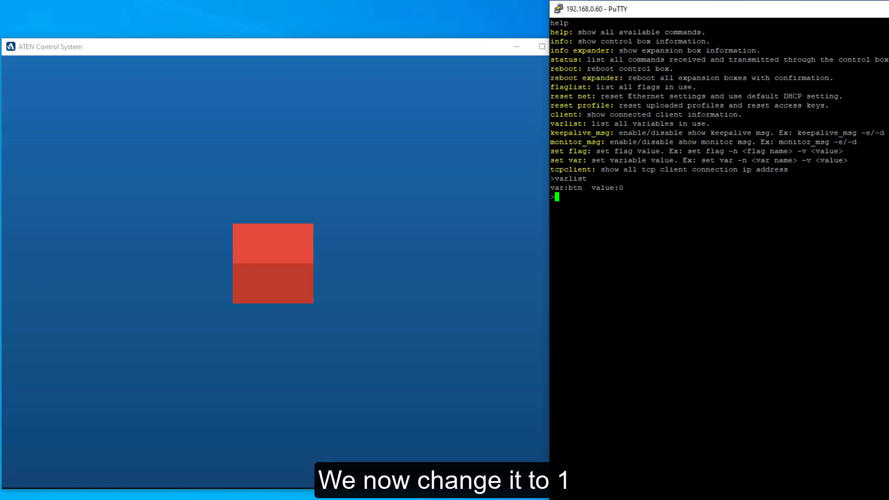
{"action": "type", "text": "set var -n btn -v 1"}
{"action": "key", "text": "Return"}
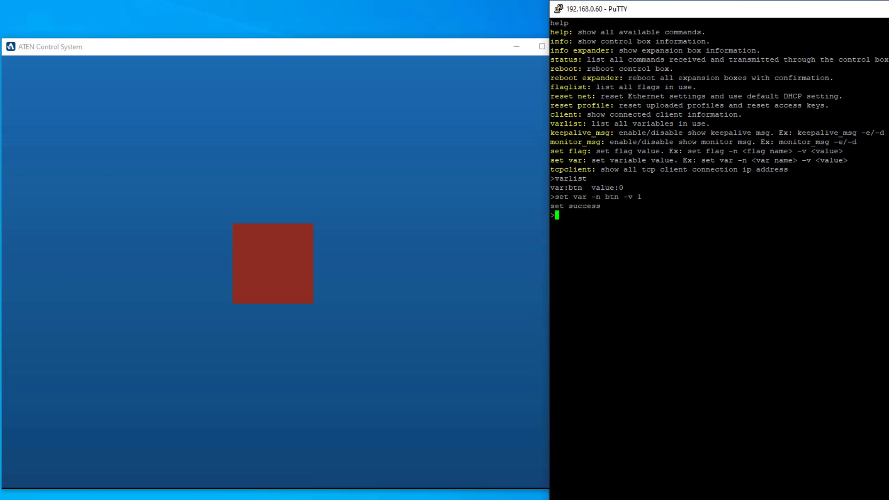